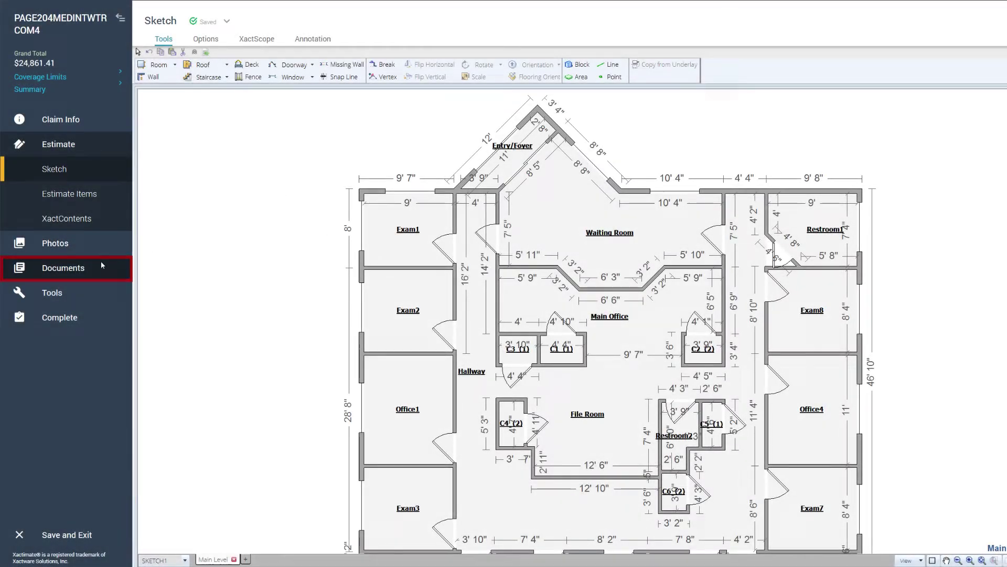
Expand Documents in the medical-center estimate to list Reports, Report Management and Forms
{"action": "left_click", "coordinate": [101, 261]}
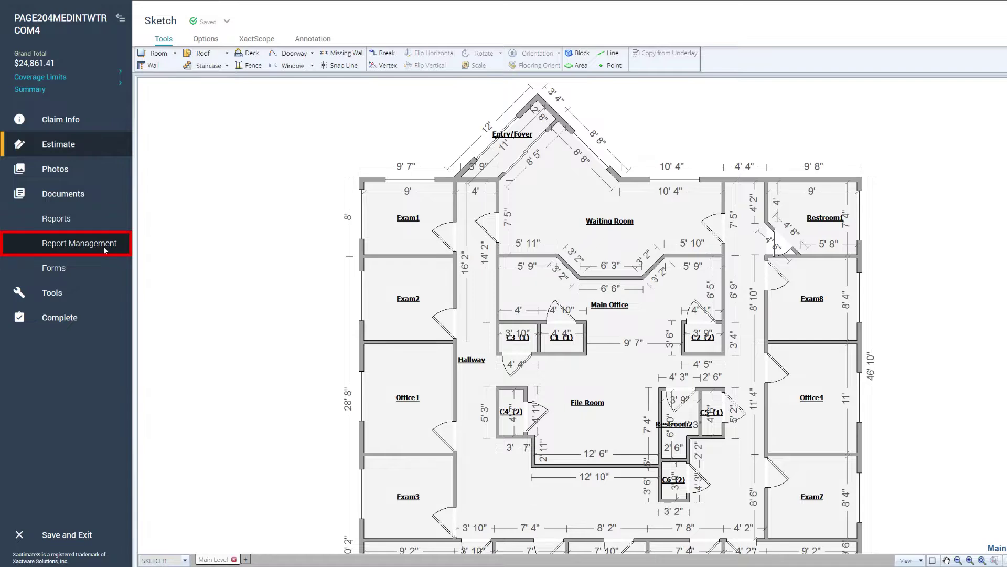
Open the Flood Forms Final Report form in Report Management
{"action": "left_click", "coordinate": [103, 246]}
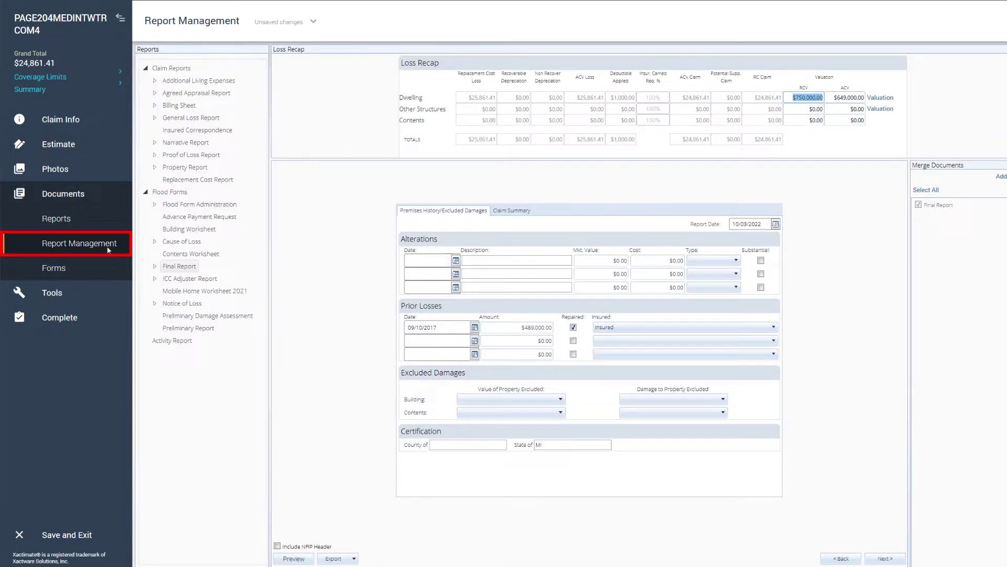
{"action": "left_click", "coordinate": [192, 195]}
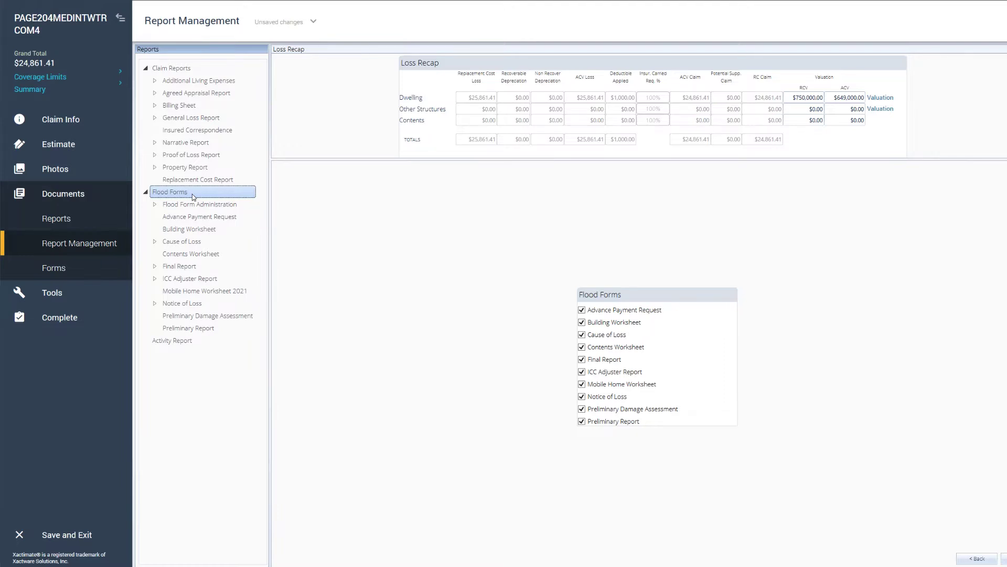
{"action": "left_click", "coordinate": [199, 269]}
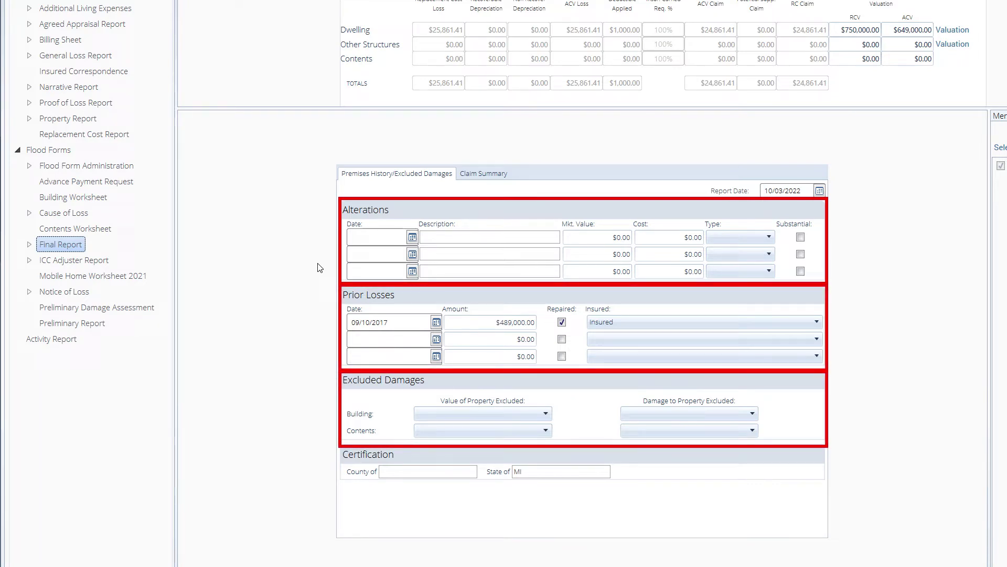
Show the Final Report's Claim Summary page and list its sections beneath Final Report
{"action": "left_click", "coordinate": [471, 177]}
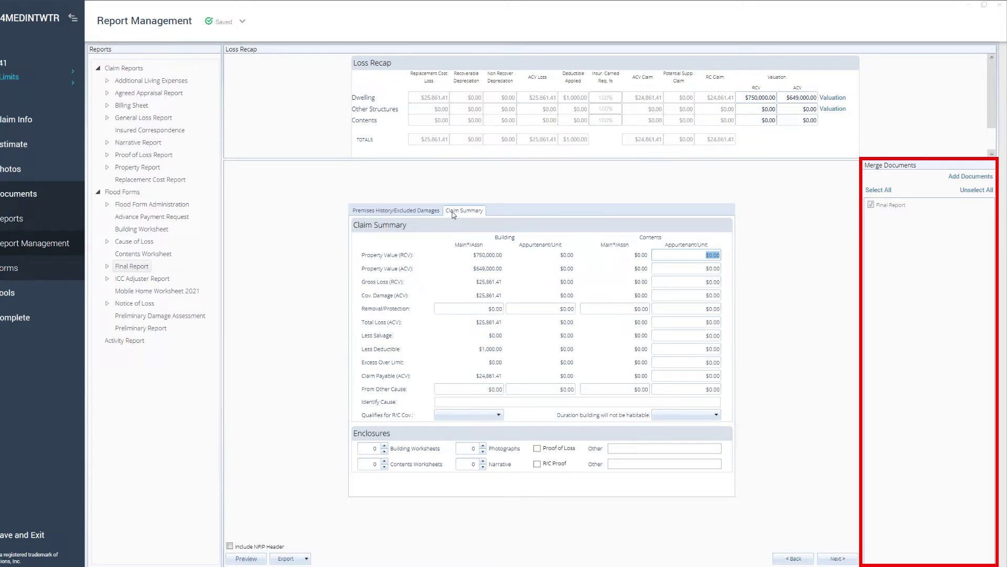
{"action": "left_click", "coordinate": [453, 213]}
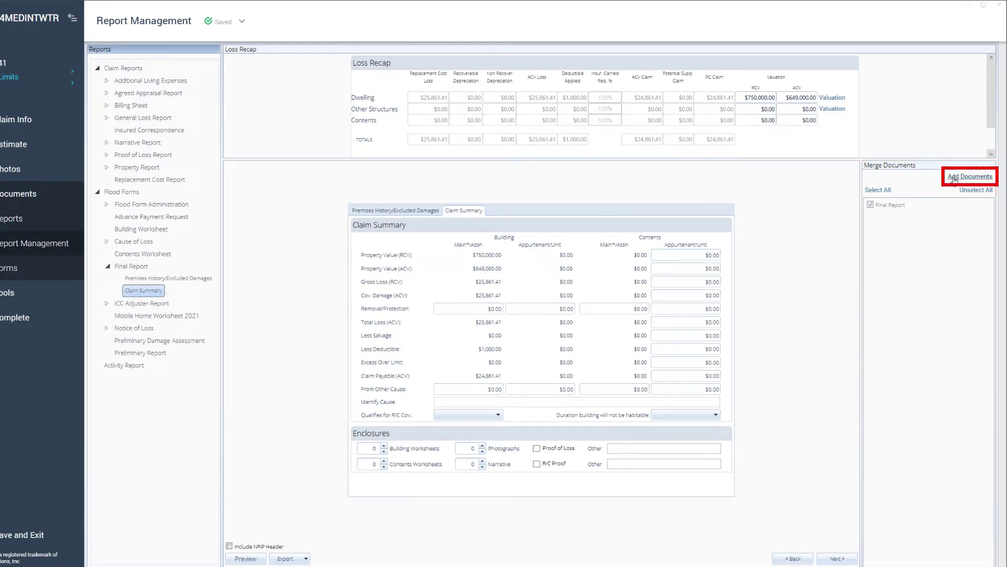
Add the Abbreviated estimate report to the Final Report's merge documents
{"action": "left_click", "coordinate": [954, 178]}
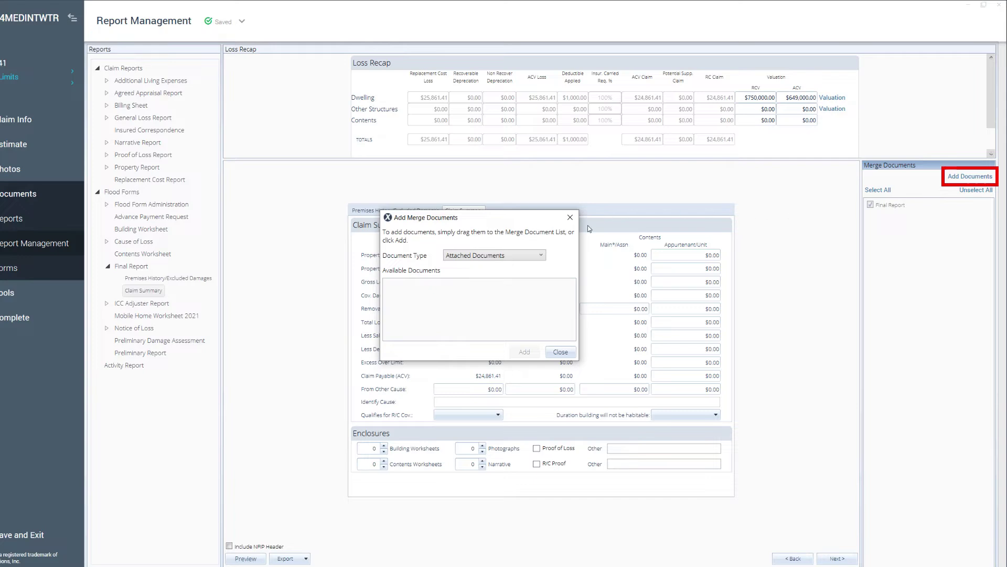
{"action": "left_click", "coordinate": [542, 254]}
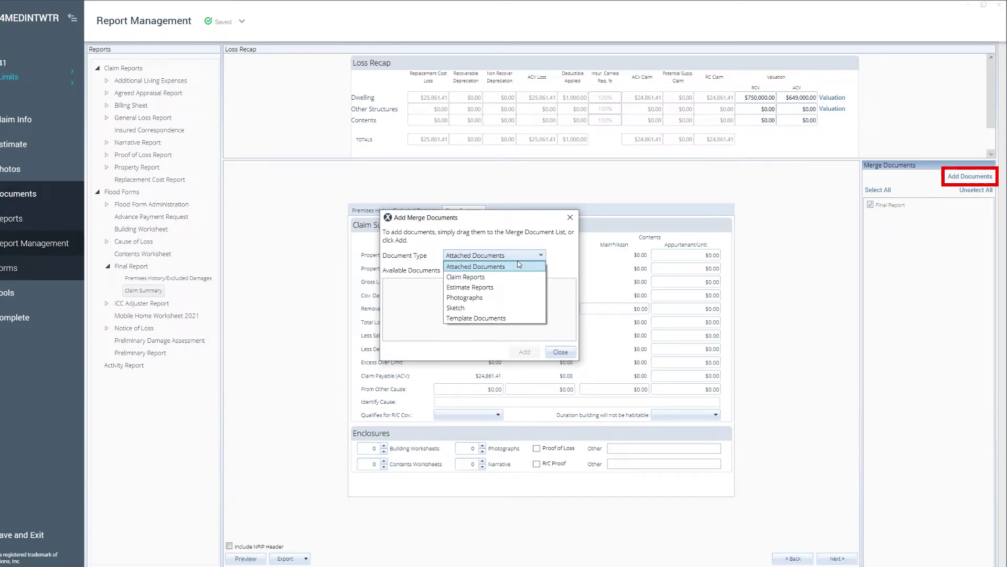
{"action": "left_click", "coordinate": [492, 286]}
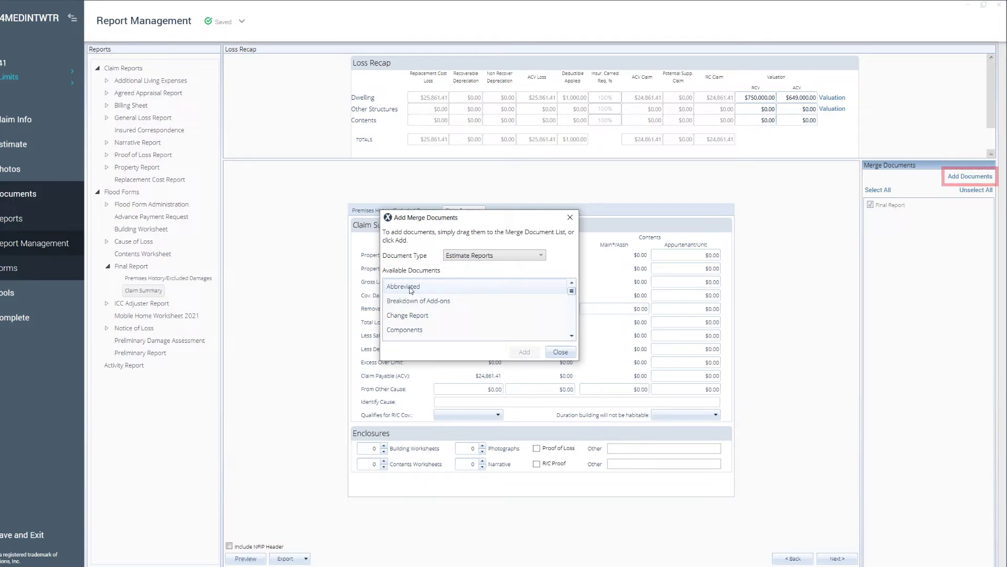
{"action": "left_click_drag", "start_coordinate": [417, 286], "coordinate": [899, 272]}
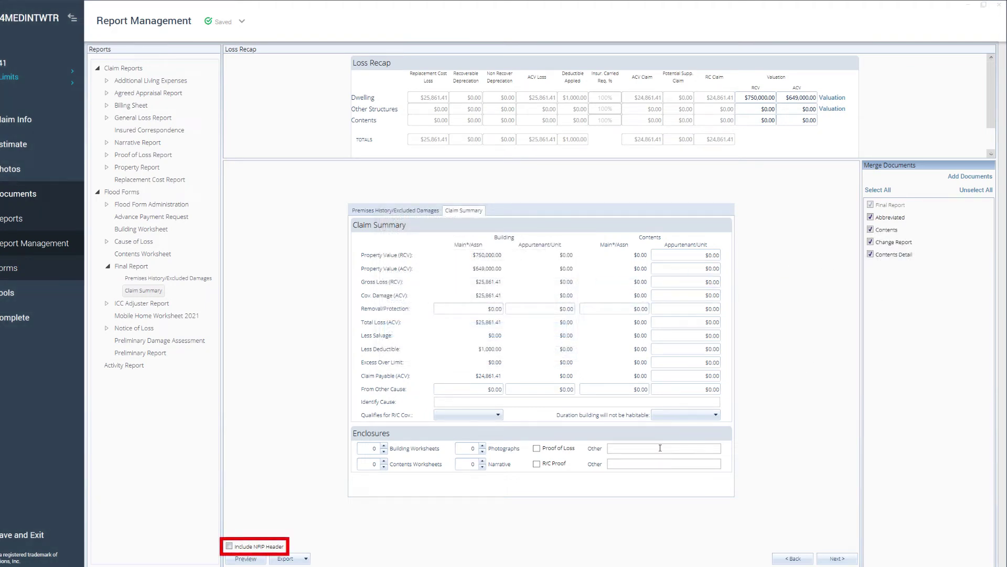
Include the NFIP header and preview the Final Report as a PDF
{"action": "left_click", "coordinate": [230, 547]}
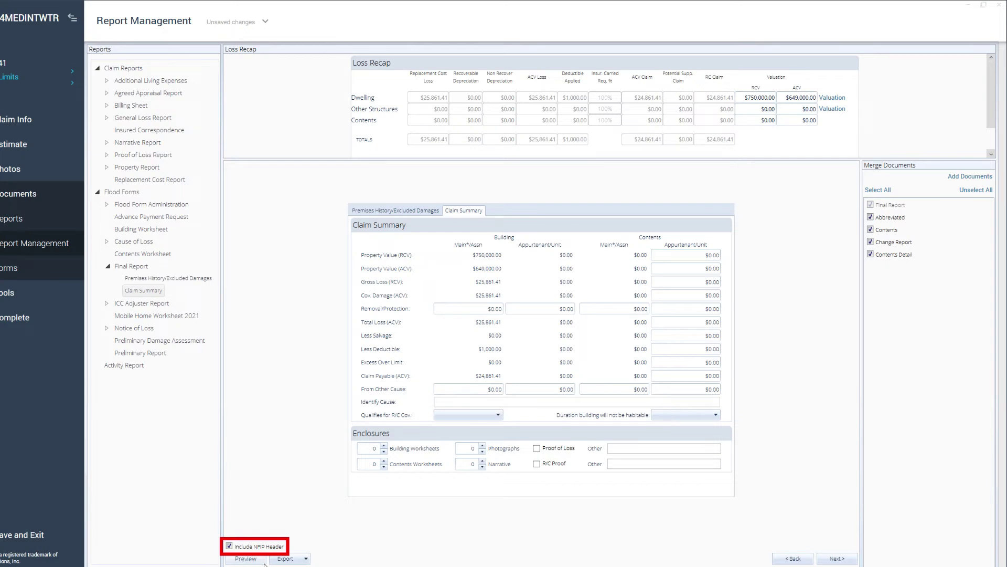
{"action": "left_click", "coordinate": [264, 561]}
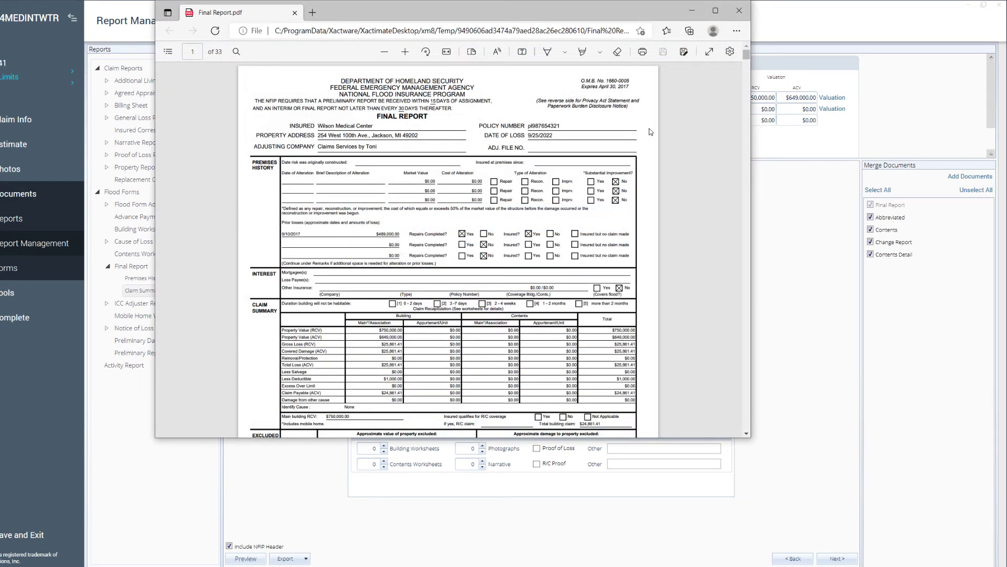
{"action": "scroll", "coordinate": [649, 129], "scroll_direction": "down", "scroll_amount": 2}
{"action": "scroll", "coordinate": [649, 128], "scroll_direction": "down", "scroll_amount": 2}
{"action": "scroll", "coordinate": [649, 128], "scroll_direction": "down", "scroll_amount": 2}
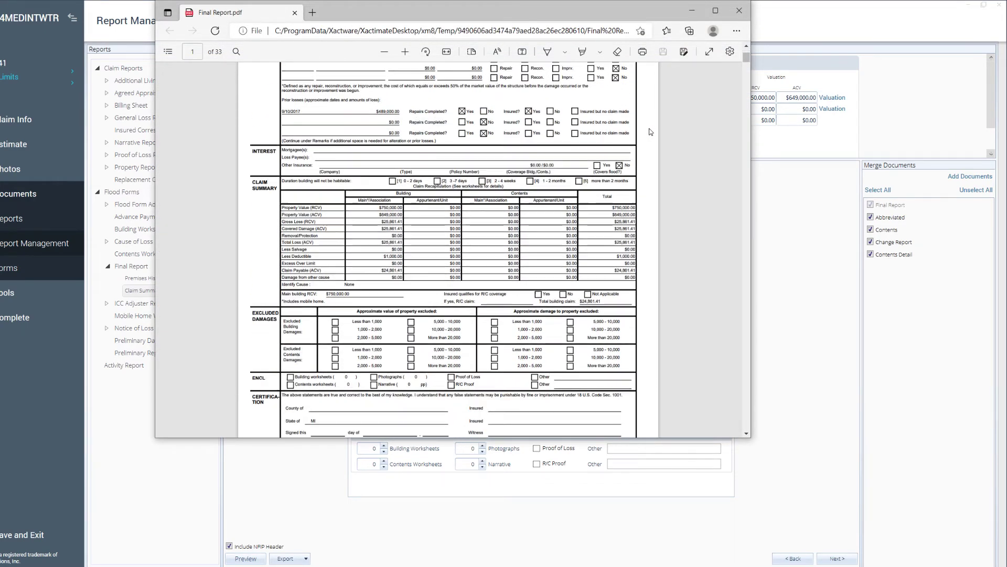
{"action": "scroll", "coordinate": [649, 128], "scroll_direction": "down", "scroll_amount": 2}
{"action": "scroll", "coordinate": [649, 128], "scroll_direction": "down", "scroll_amount": 1}
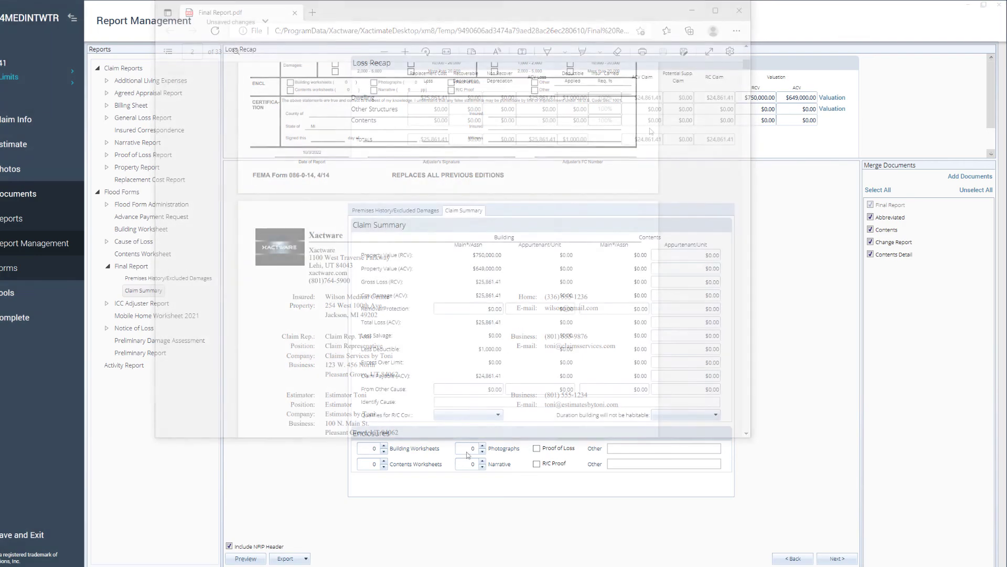
Export the merged Final Report as a PDF file
{"action": "left_click", "coordinate": [306, 558]}
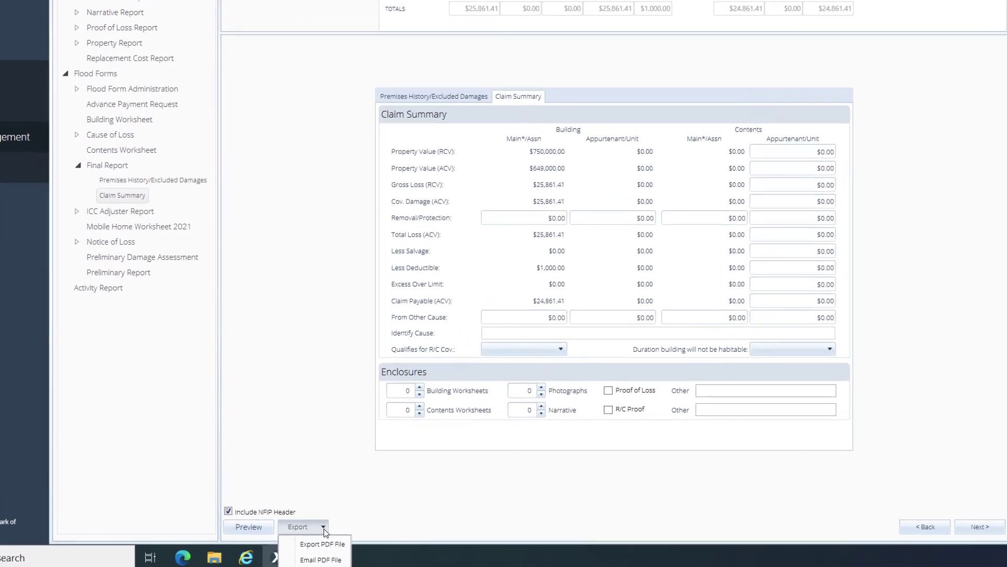
{"action": "left_click", "coordinate": [337, 540]}
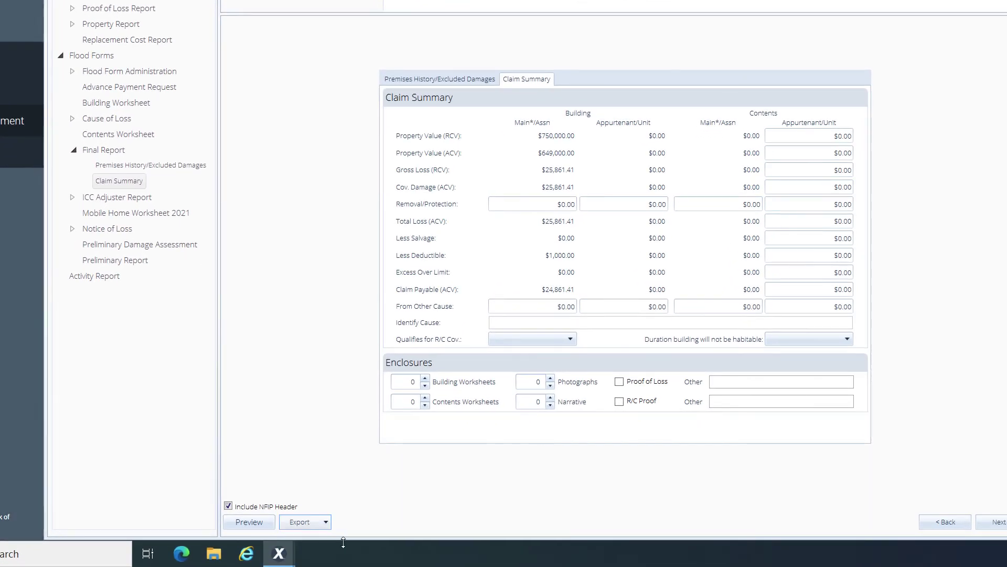